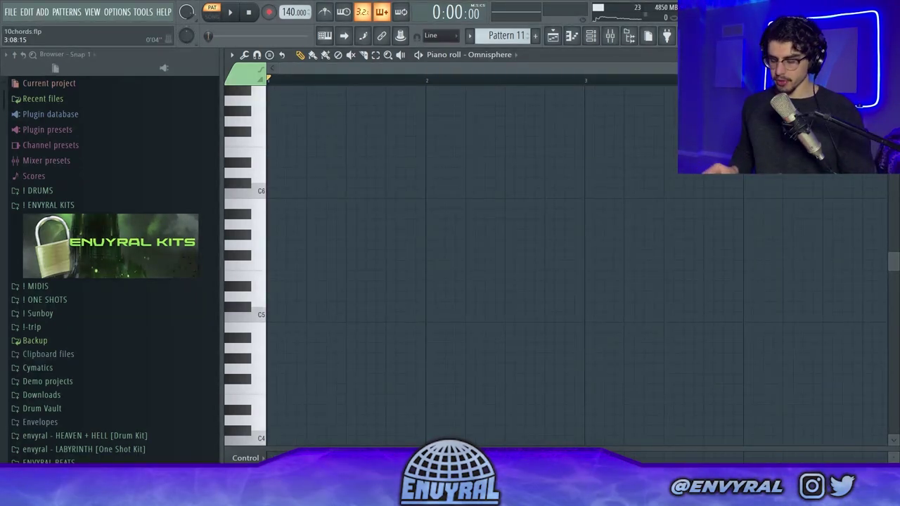
- Play single notes of the C major scale from C5 up to C6, using the typing keyboard as the piano
key("ctrl+t")
key("z")
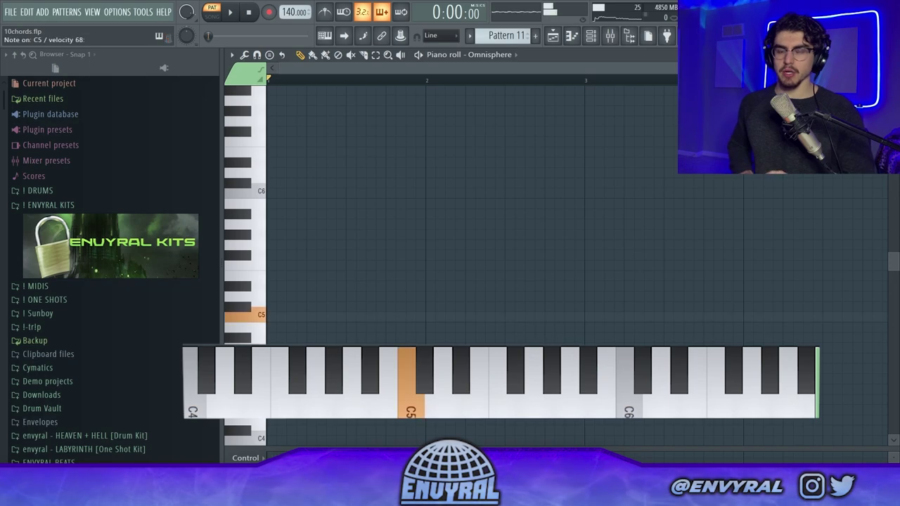
key("x")
key("c")
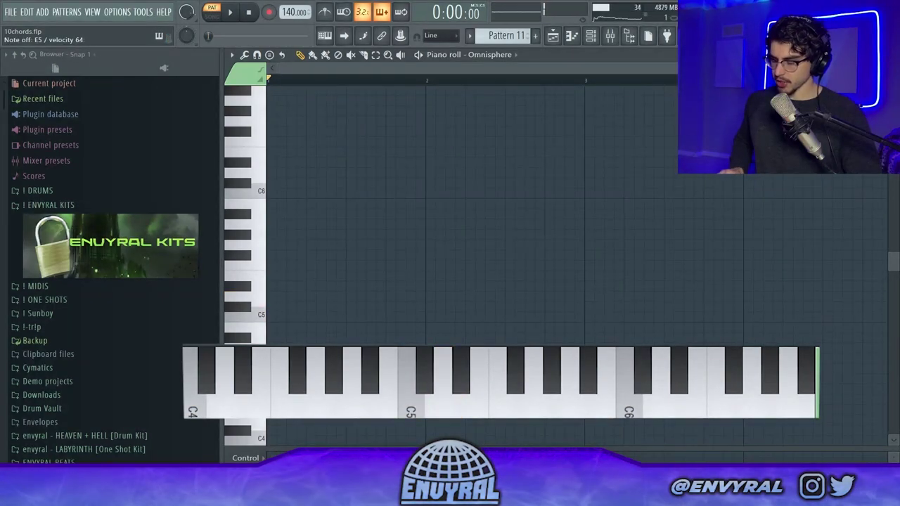
key("m")
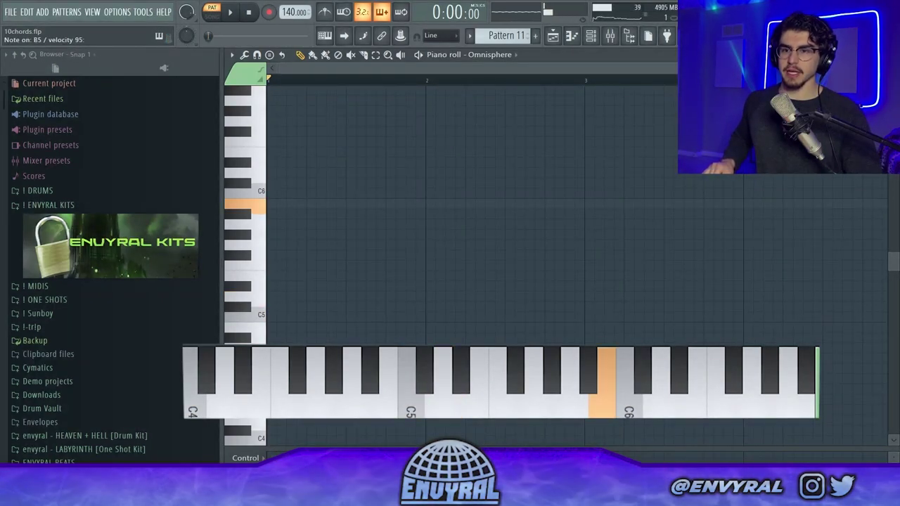
key("comma")
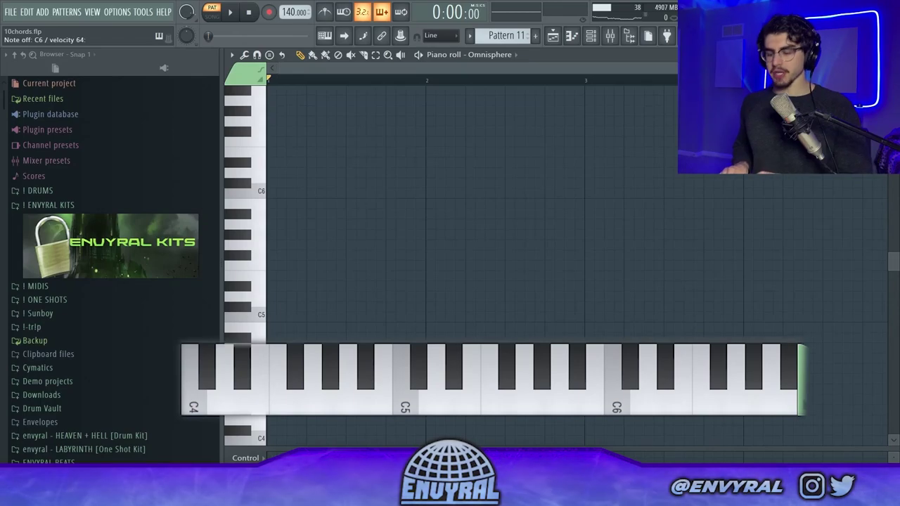
- Play triads within C major, rising from the chord on C5 to the chord on C6
key("z+c+b")
key("v+n+comma")
key("c+b+m")
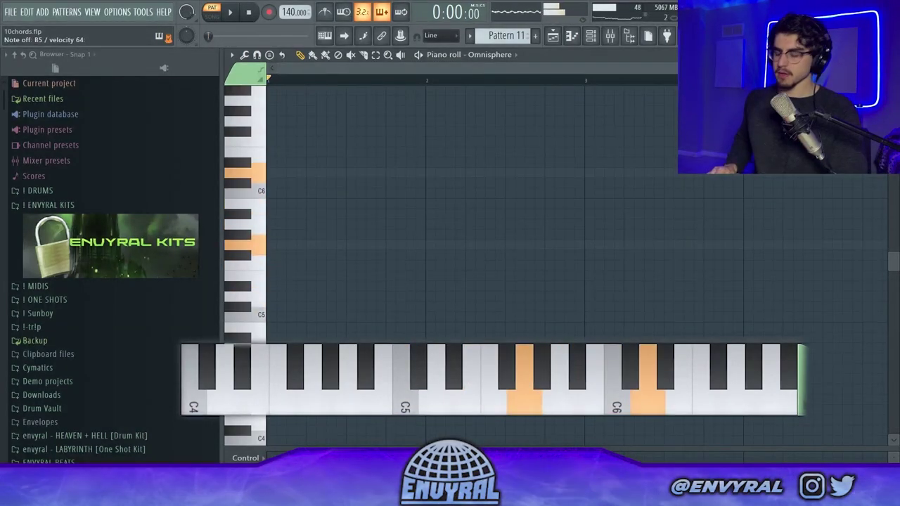
key("n+comma+slash")
key("q+e+t")
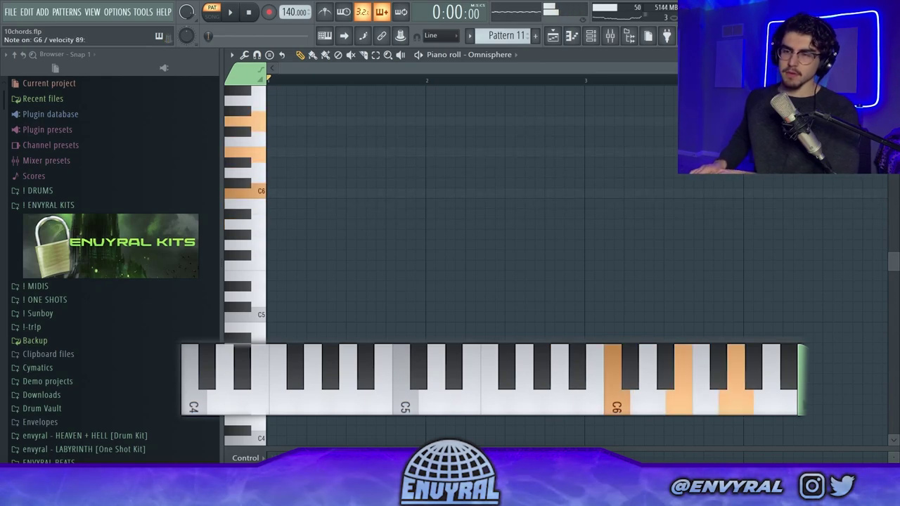
- Play the seven diatonic triads of C major in order, from C major up to B diminished
key("z+c+b")
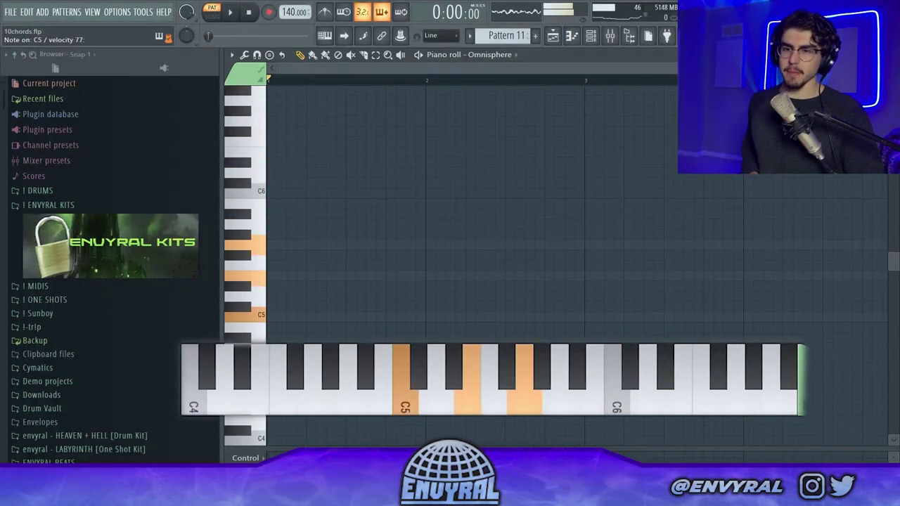
key("x+v+n")
key("c+b+m")
key("v+n+comma")
key("b+m+period")
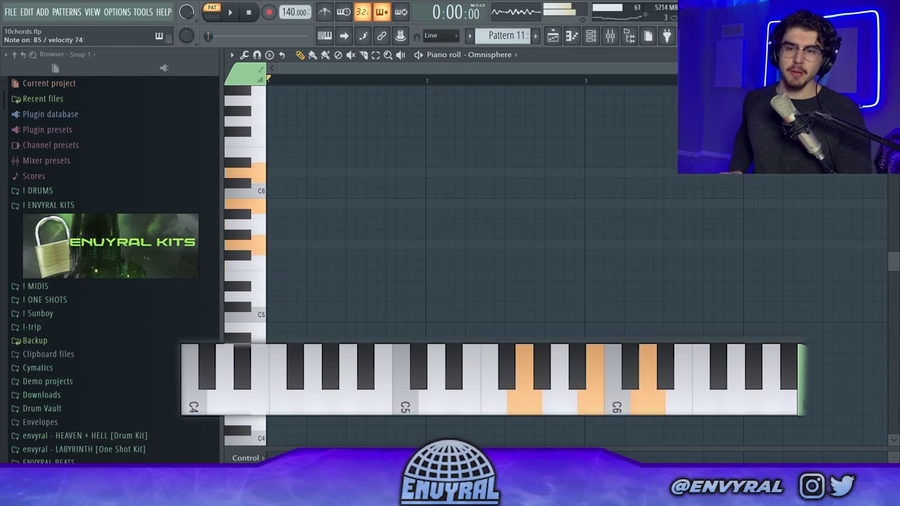
key("n+comma+slash")
key("m+period+r")
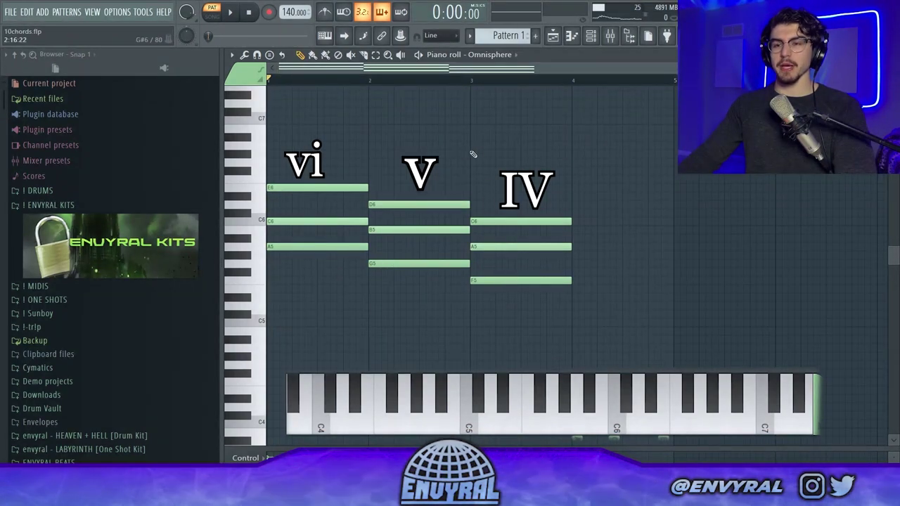
- Play back the three-chord progression in Pattern 1 and the eight-chord progression in Pattern 2, stopping playback after each
left_click(231, 12)
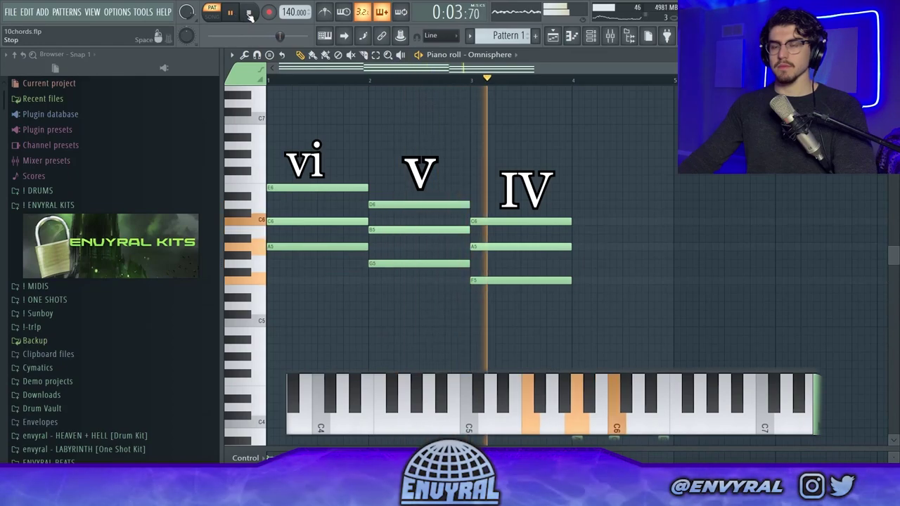
left_click(250, 13)
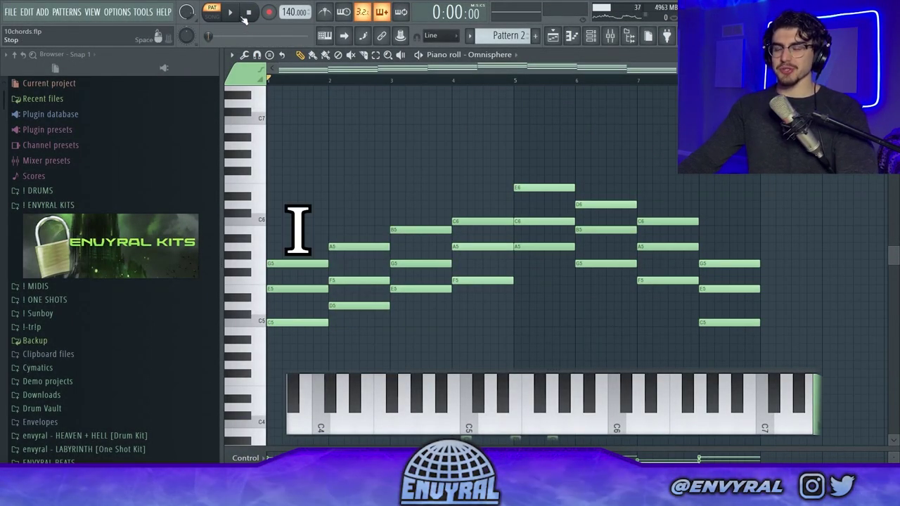
left_click(232, 15)
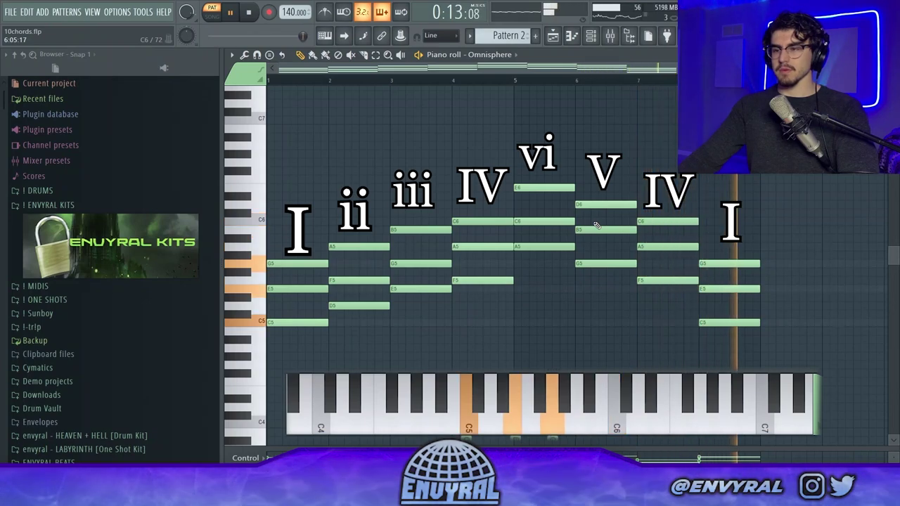
key("space")
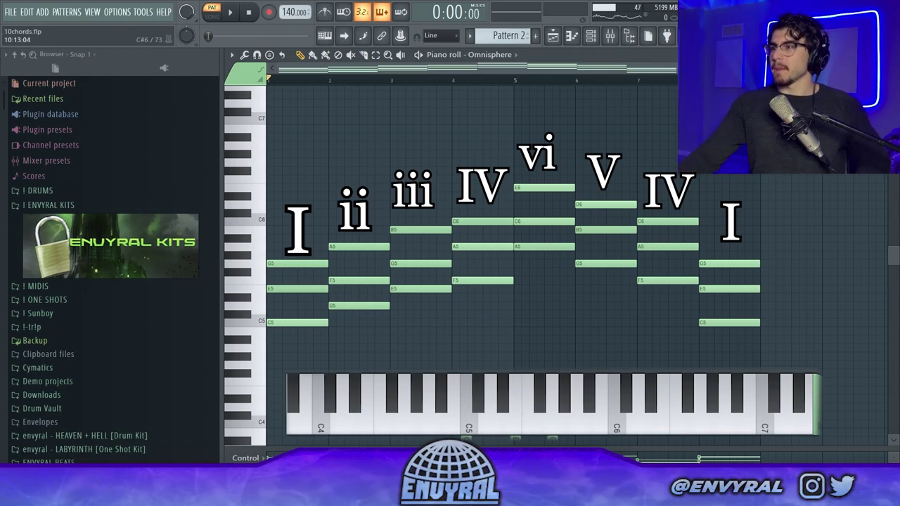
- Play the notes C5, E5, C6 and E6 on the Omnisphere instrument
key("z")
key("c")
key("q")
key("e")
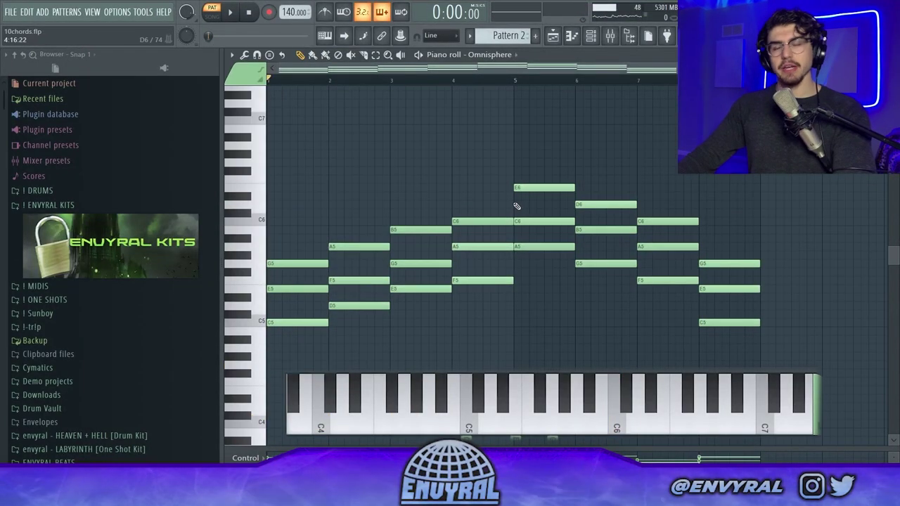
- Highlight the first four chords and the last four chords of Pattern 2 in turn, clearing each selection
left_click_drag(511, 201, 263, 346)
left_click(270, 343, "ctrl")
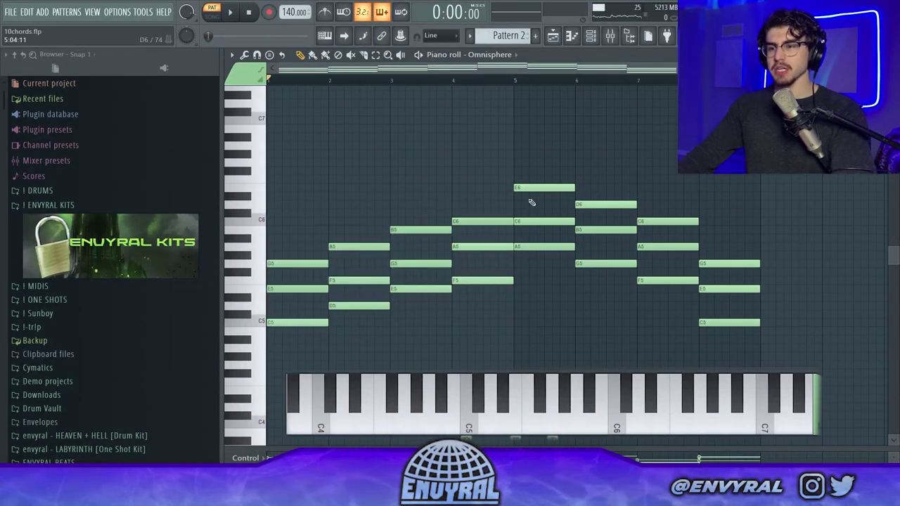
left_click_drag(535, 184, 809, 343)
left_click(809, 343)
key("space")
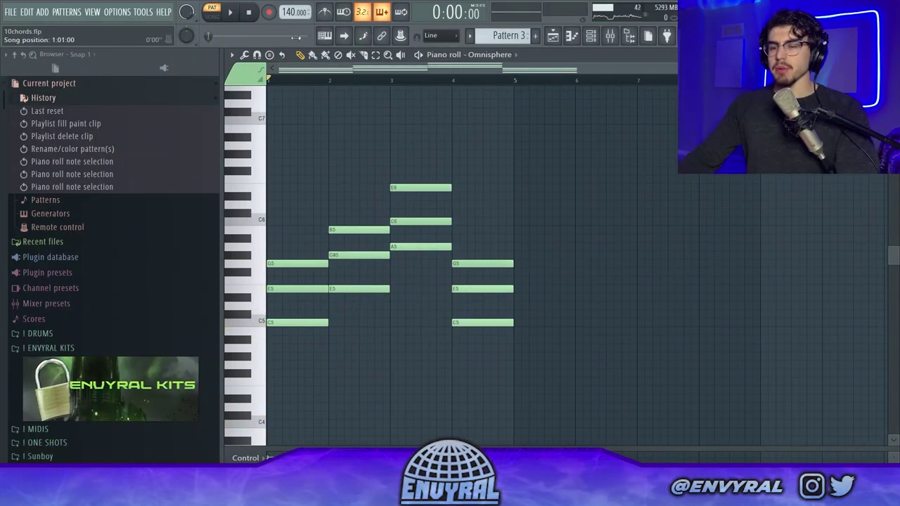
- Play back the Pattern 3 progression and briefly select its third chord (A5, C6, E6) to point it out
left_click(229, 13)
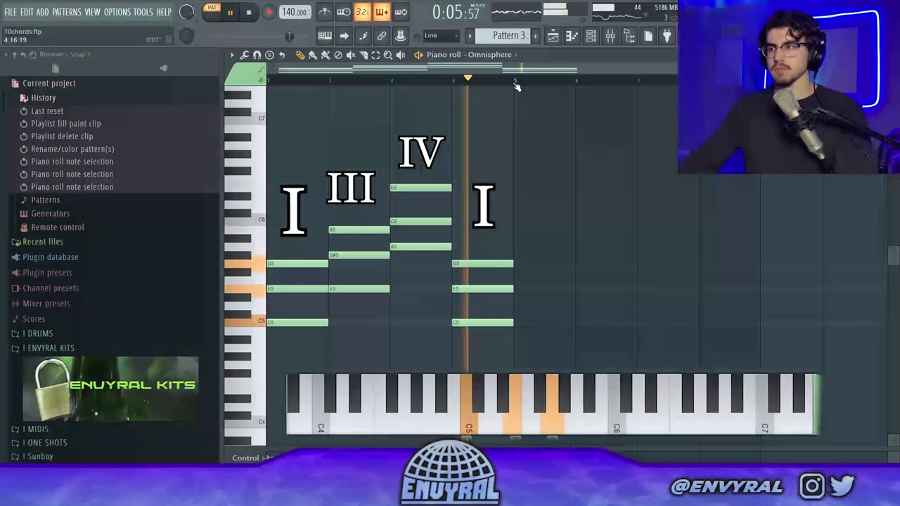
key("space")
left_click_drag(441, 169, 408, 256)
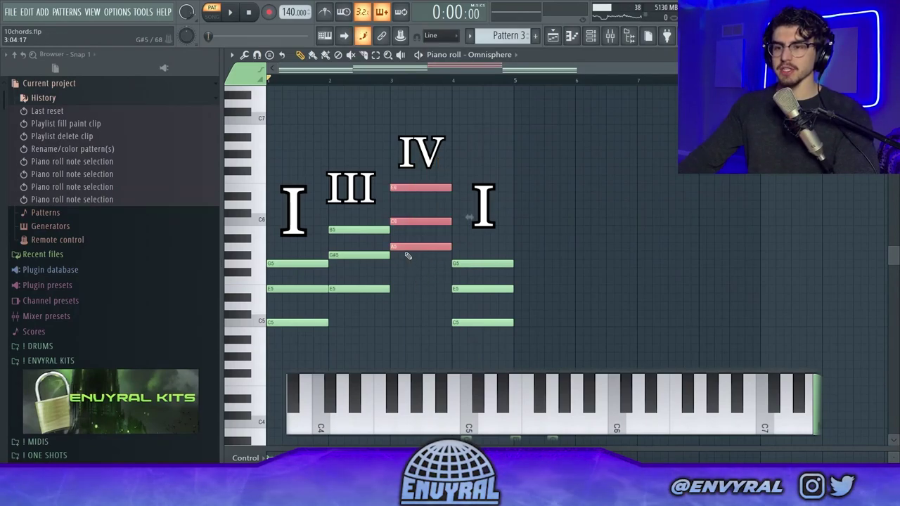
left_click(407, 253)
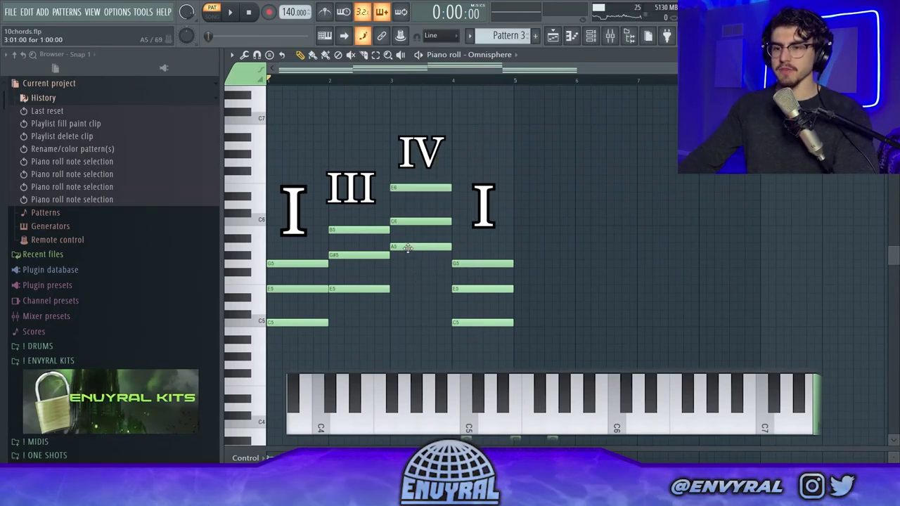
left_click(397, 302)
left_click_drag(397, 299, 392, 285)
right_click(393, 286)
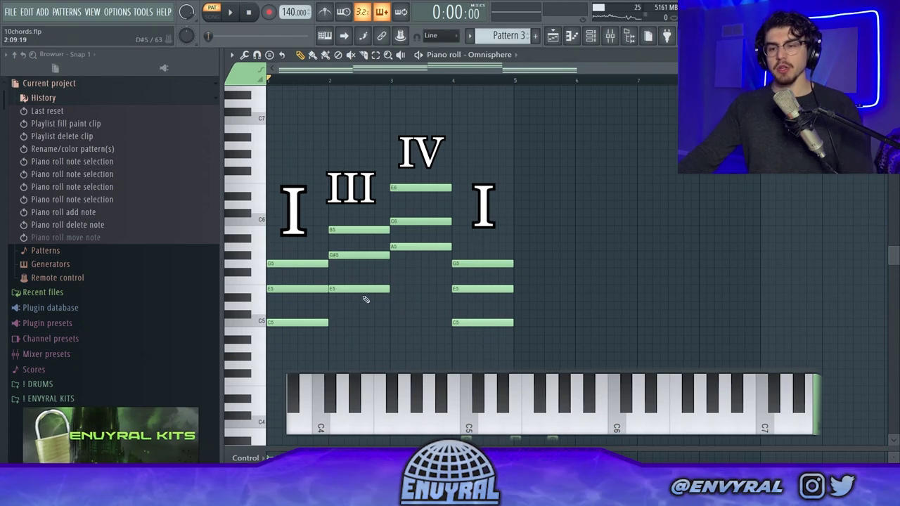
left_click(378, 258)
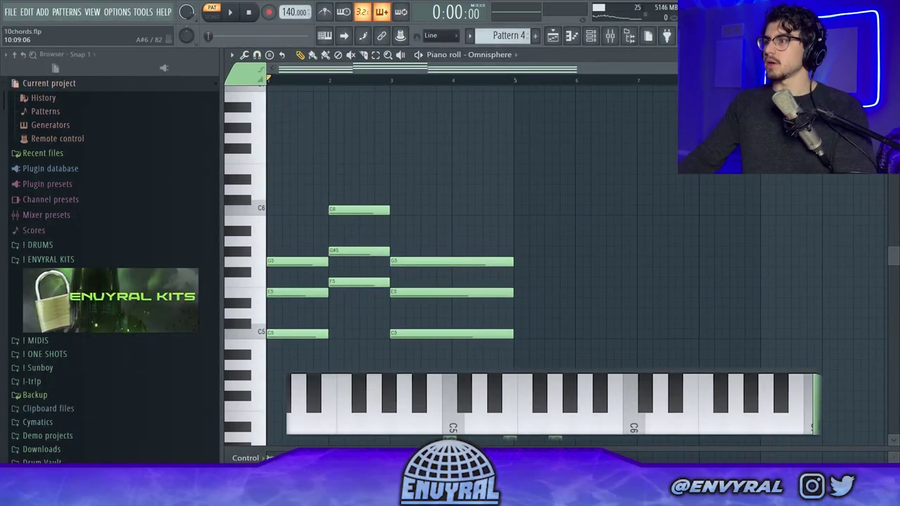
- Play back the I–iv–I progression in Pattern 4, and switch to Pattern 5 and play back its vi–V–I–IV progression
left_click(233, 14)
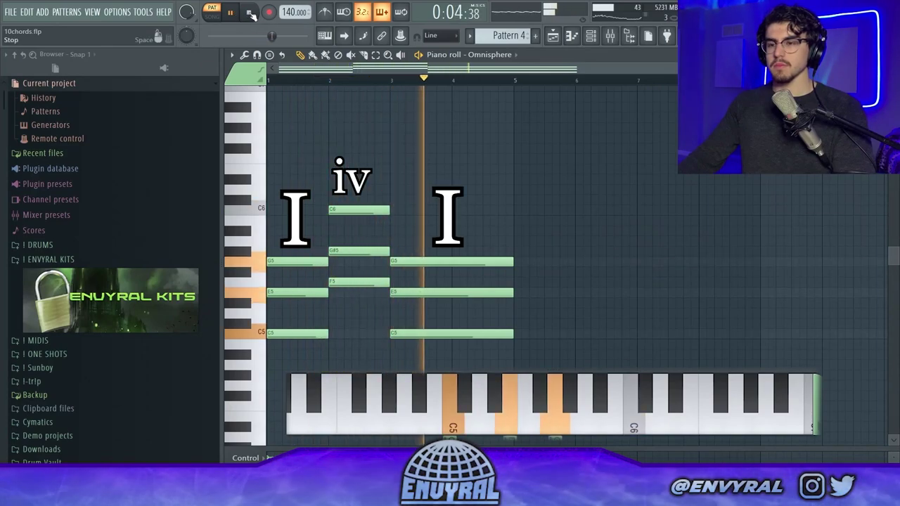
left_click(250, 14)
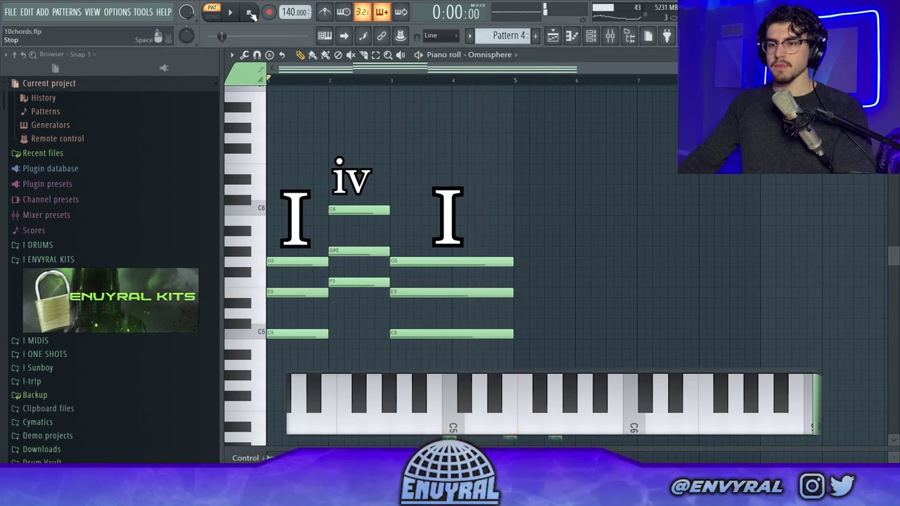
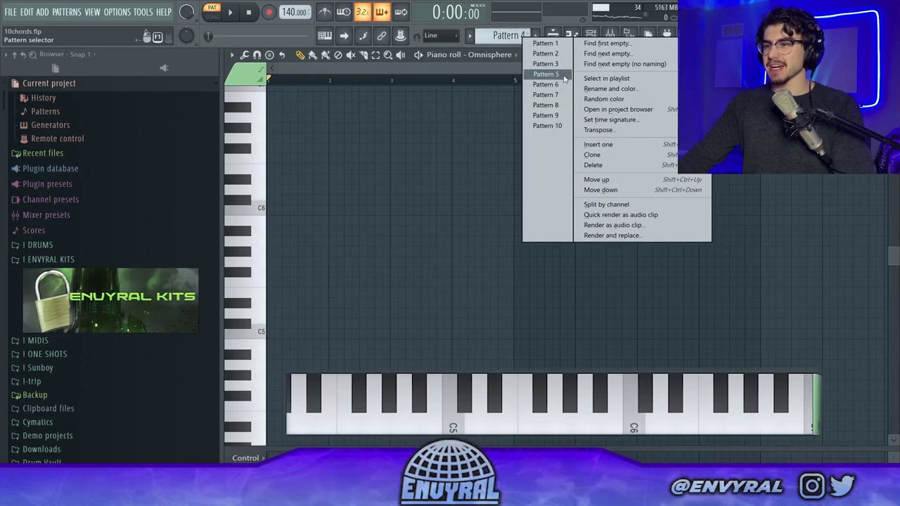
left_click(545, 74)
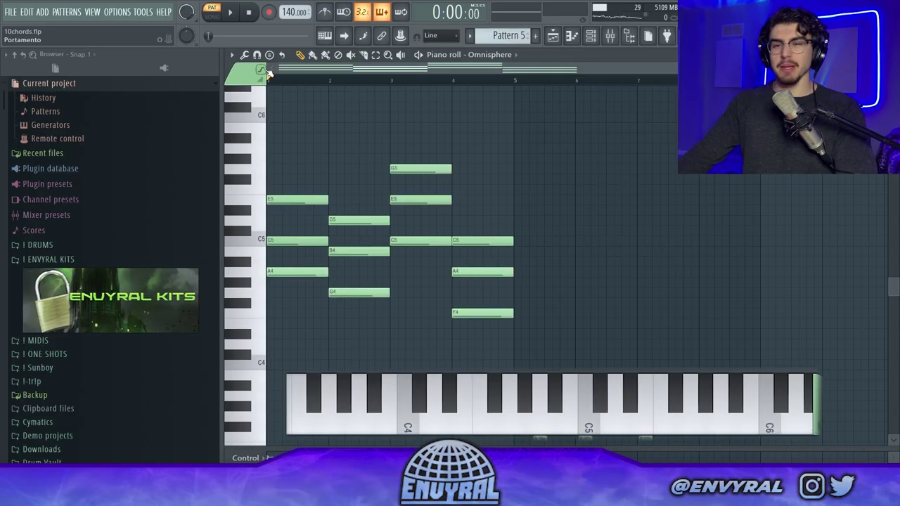
left_click(234, 13)
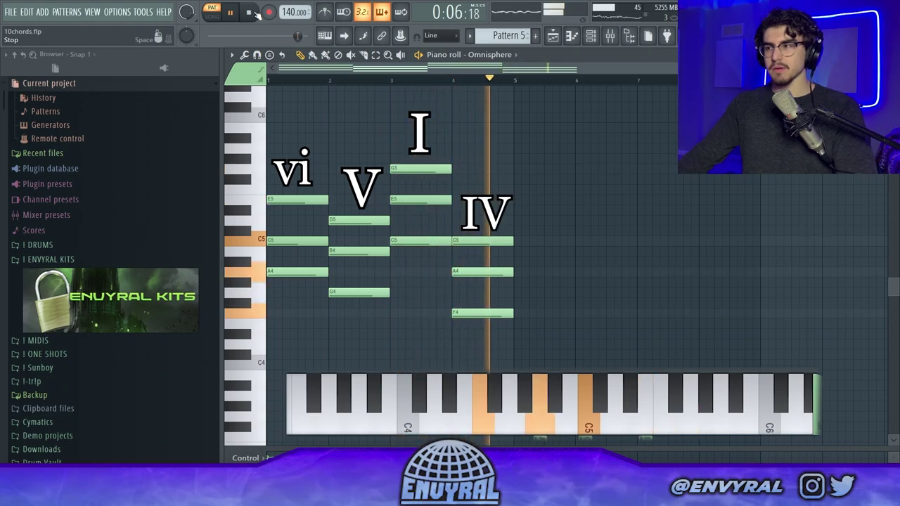
left_click(255, 12)
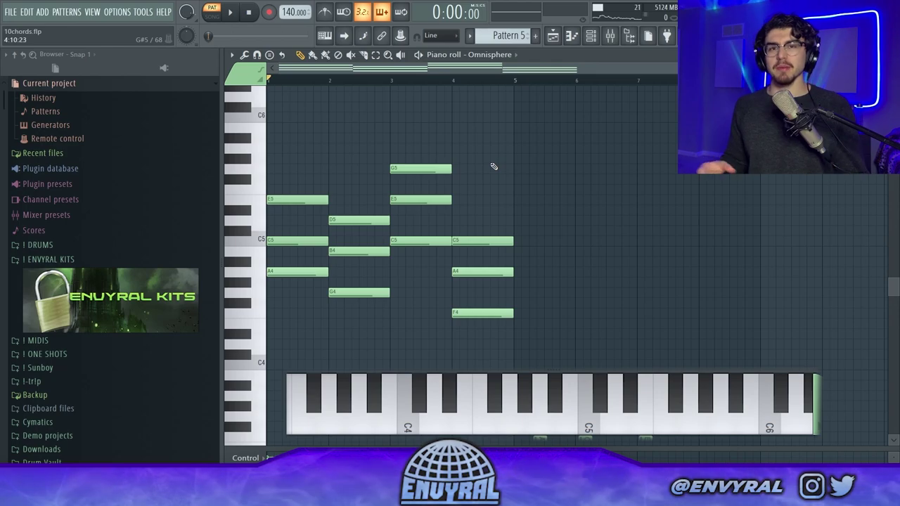
- Switch to Pattern 6 and play back its vi–V–IV–III progression
left_click(505, 36)
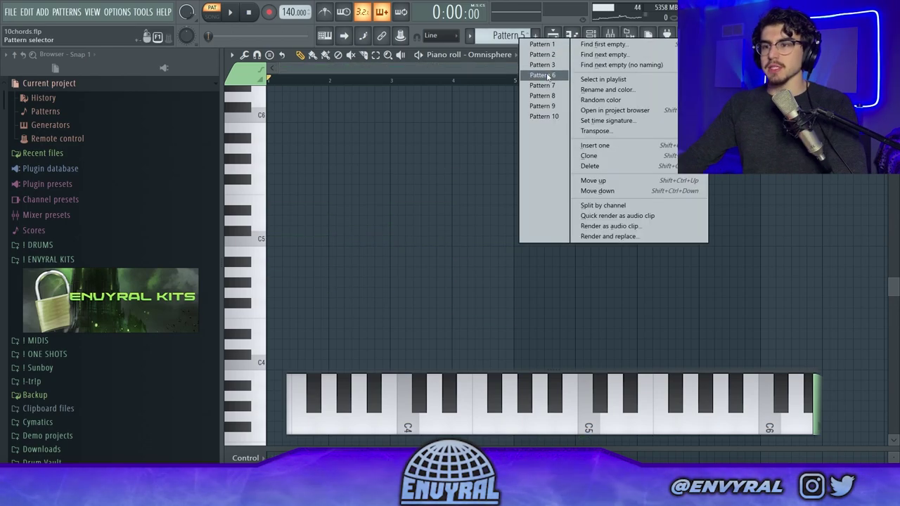
left_click(543, 84)
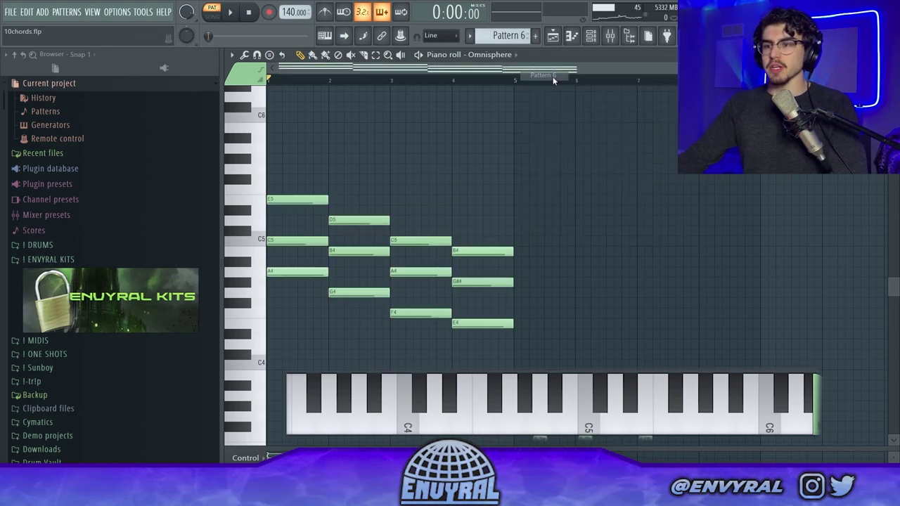
left_click(232, 14)
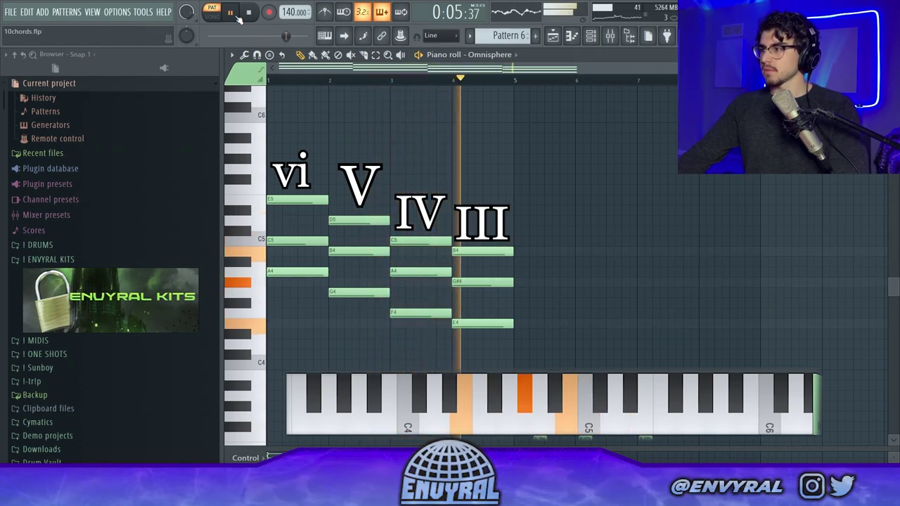
key("space")
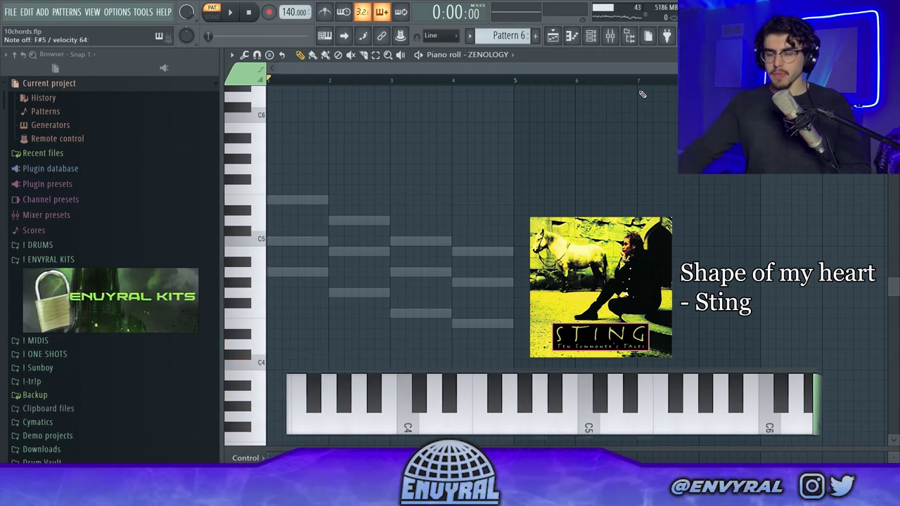
- Switch the piano roll from the ZENOLOGY channel to the Omnisphere channel
scroll(661, 177, "down", 1)
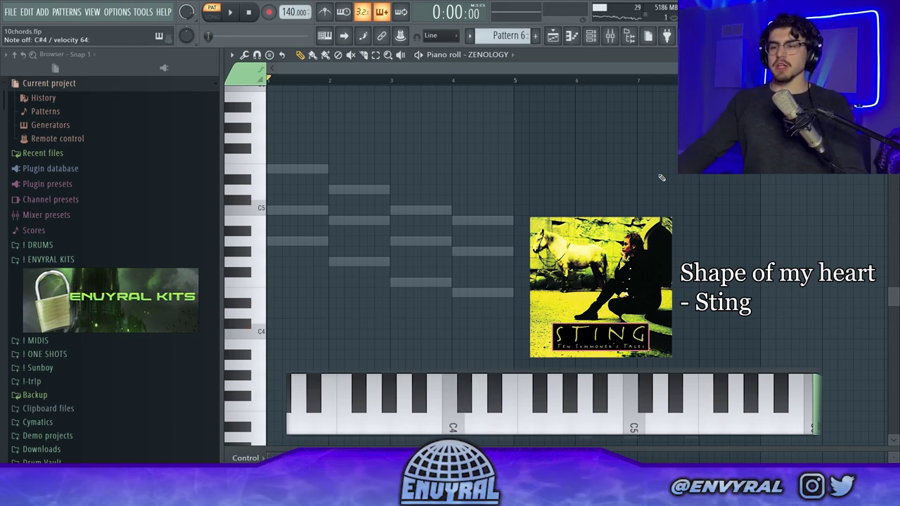
left_click(600, 43)
left_click(401, 147)
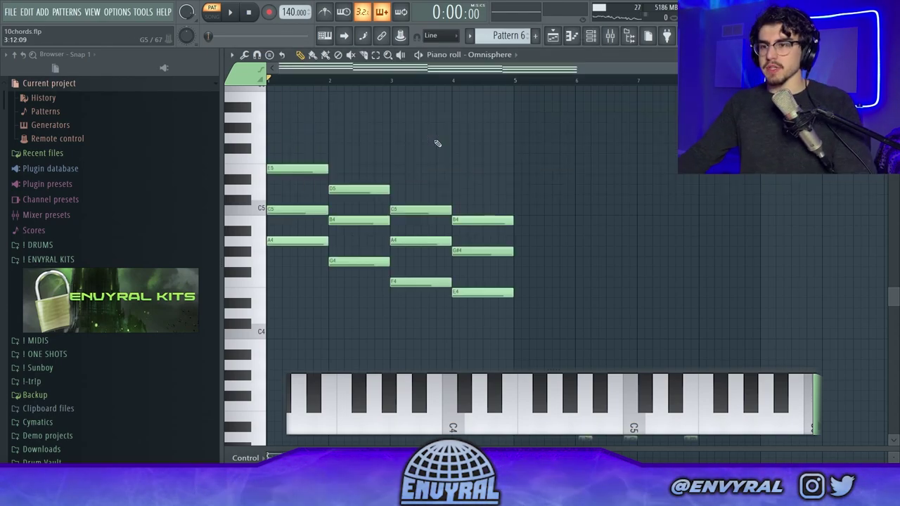
- Switch to Pattern 7 and play back its ii–vi–ii–III progression
right_click(520, 35)
left_click(543, 88)
scroll(441, 184, "up", 4)
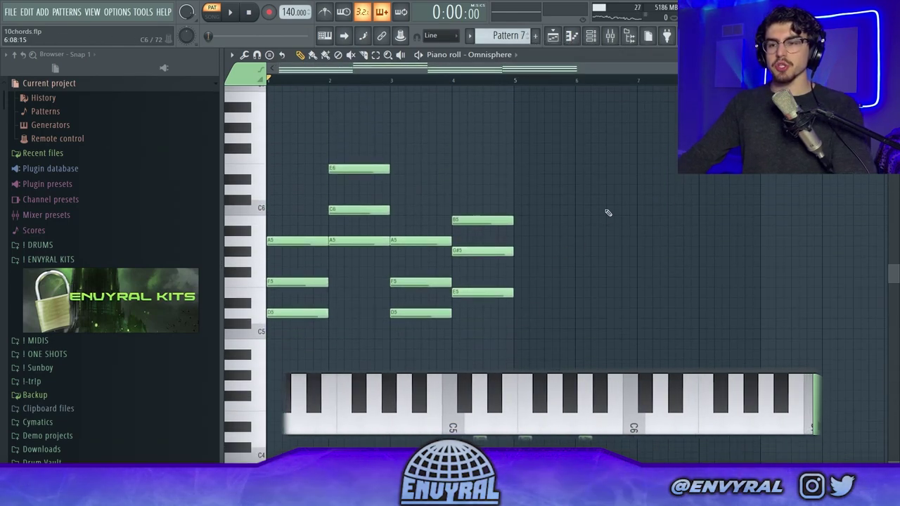
key("space")
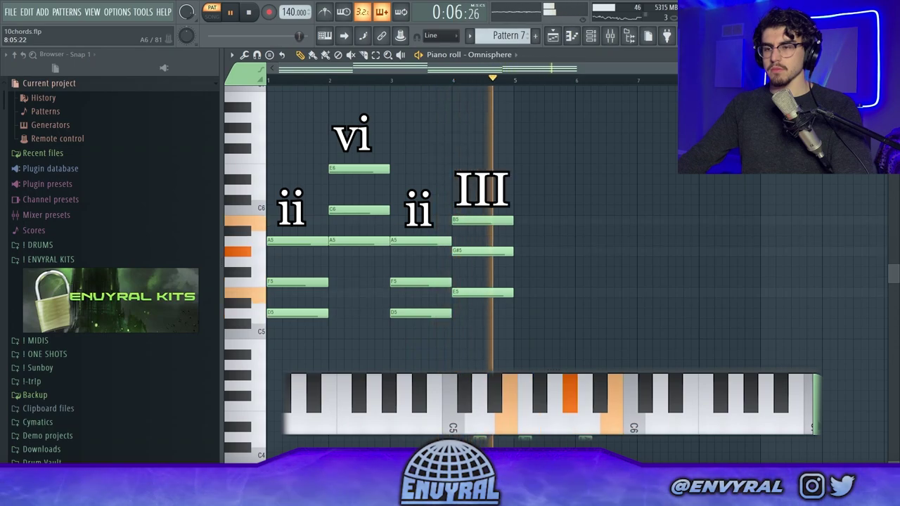
- Stop the Pattern 7 playback, and play back the I–vi–IV–V progression in Pattern 8
key("space")
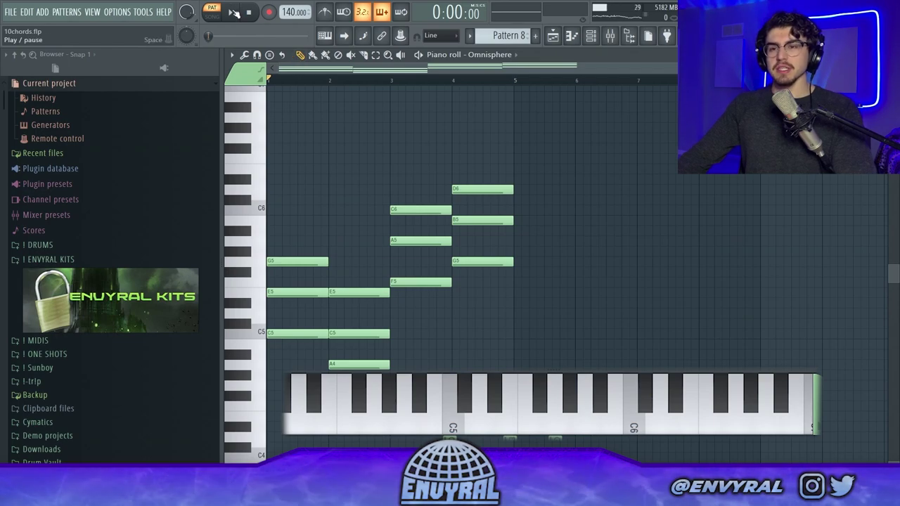
left_click(234, 11)
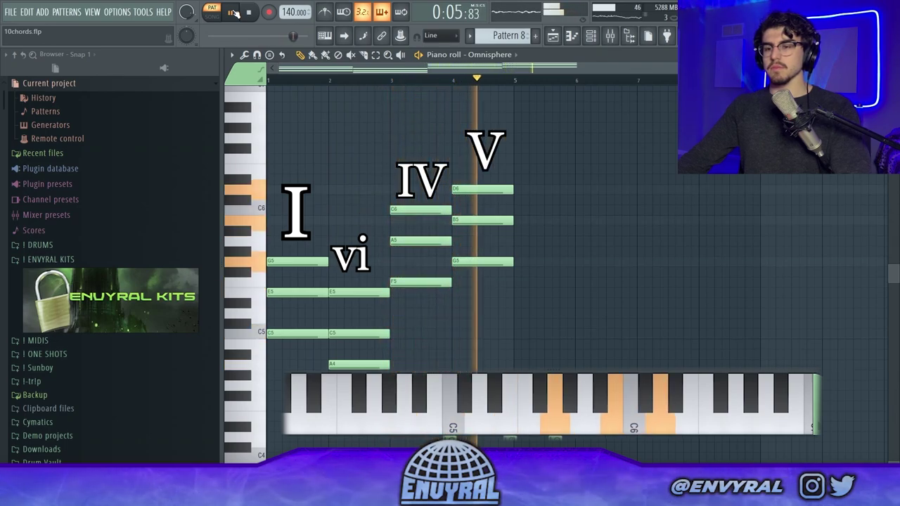
left_click(235, 12)
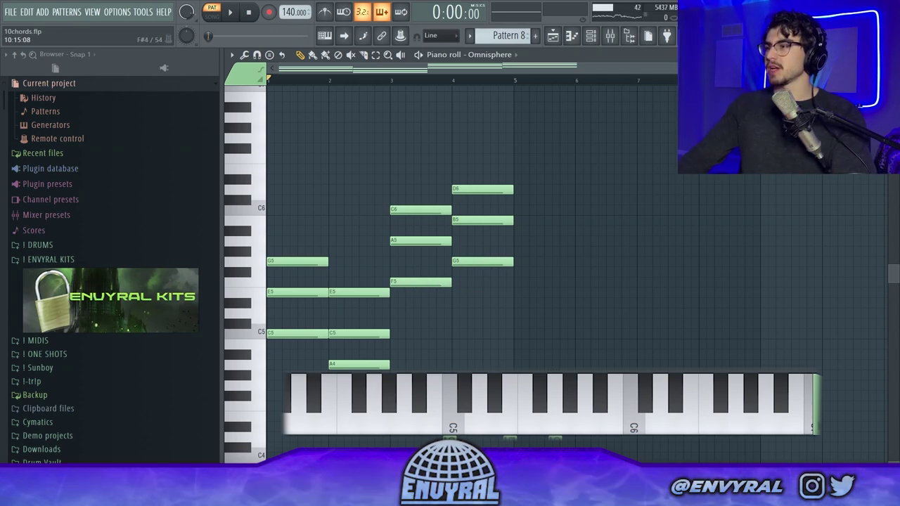
- Switch to Pattern 9 and play back its vi–IV–I–V progression, stopping on the last chord
left_click(514, 30)
left_click(230, 13)
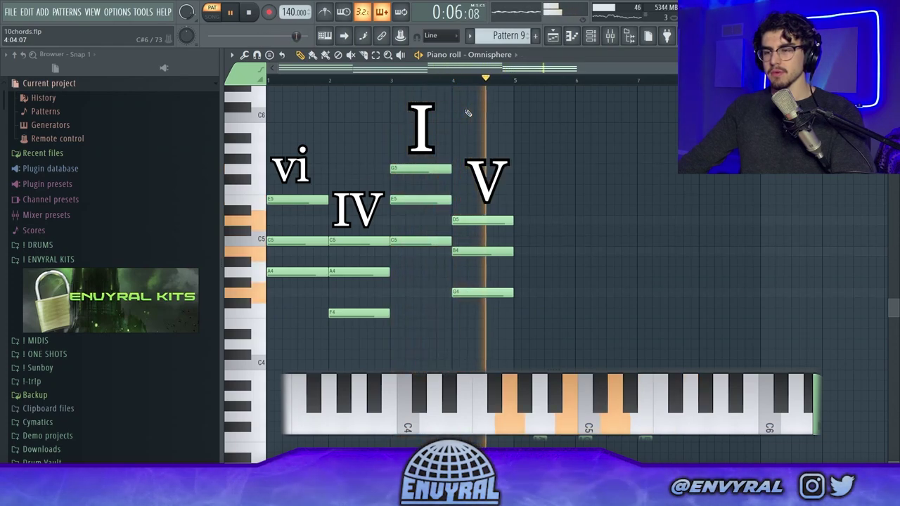
key("space")
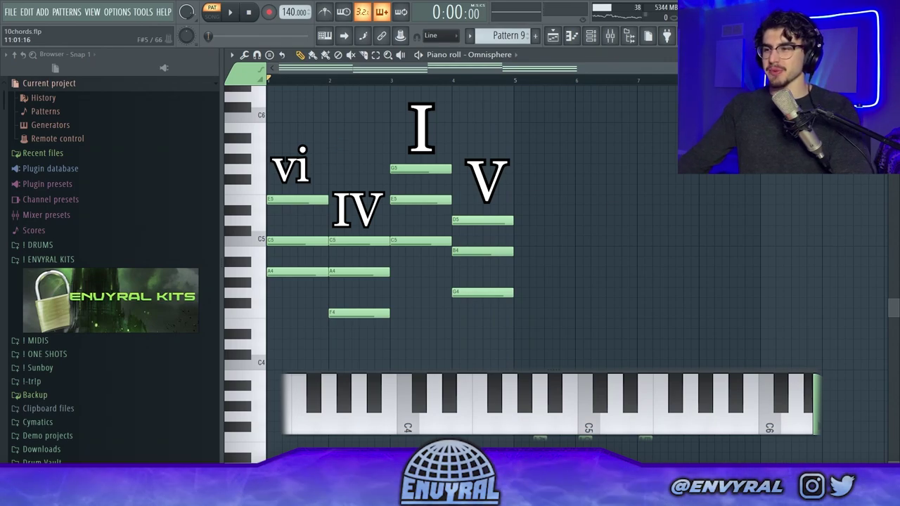
- Switch to Pattern 10 and play back its IV–V–vi progression, stopping during the long vi chord
left_click_drag(893, 79, 892, 83)
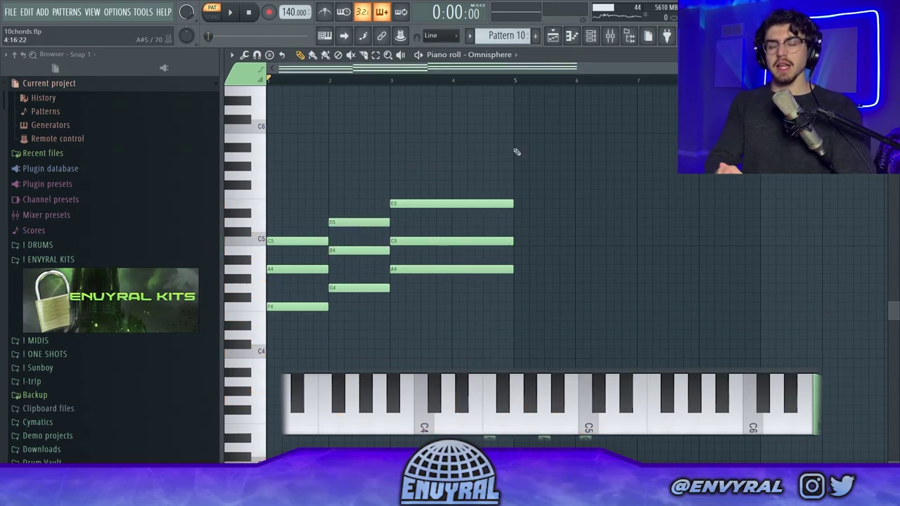
left_click(234, 15)
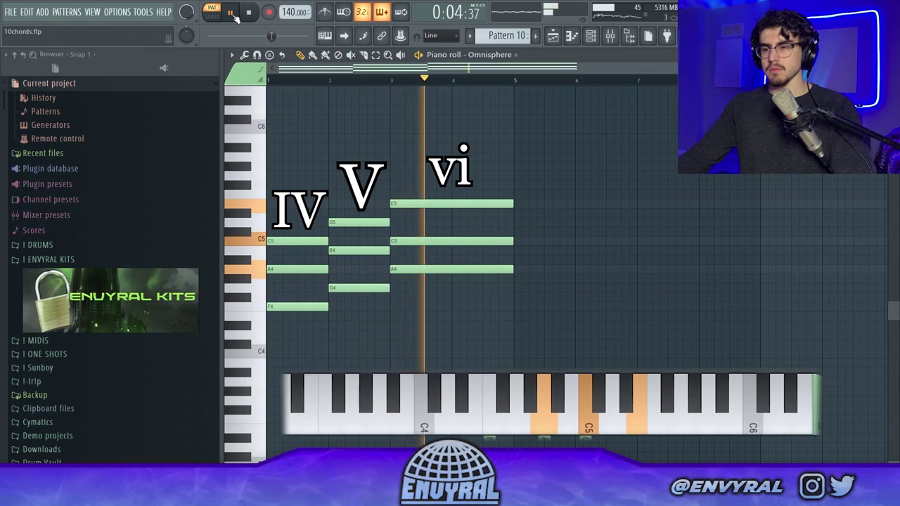
left_click(236, 15)
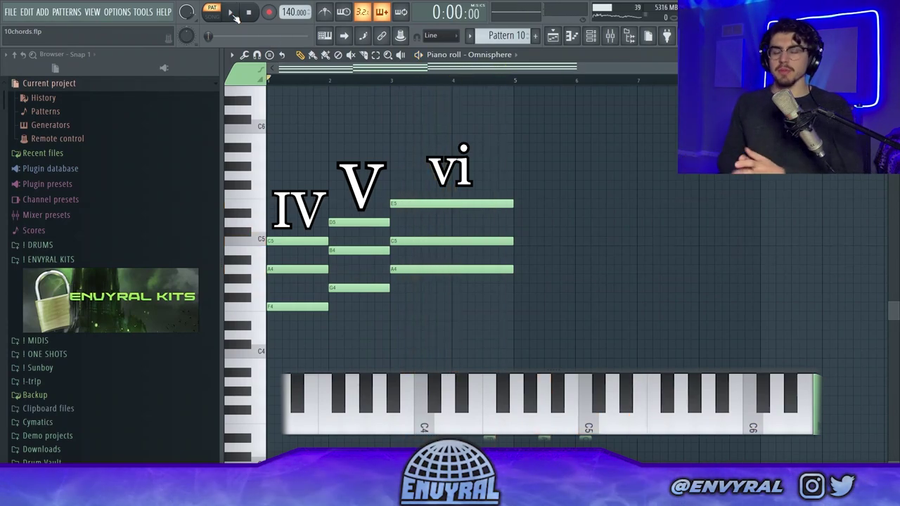